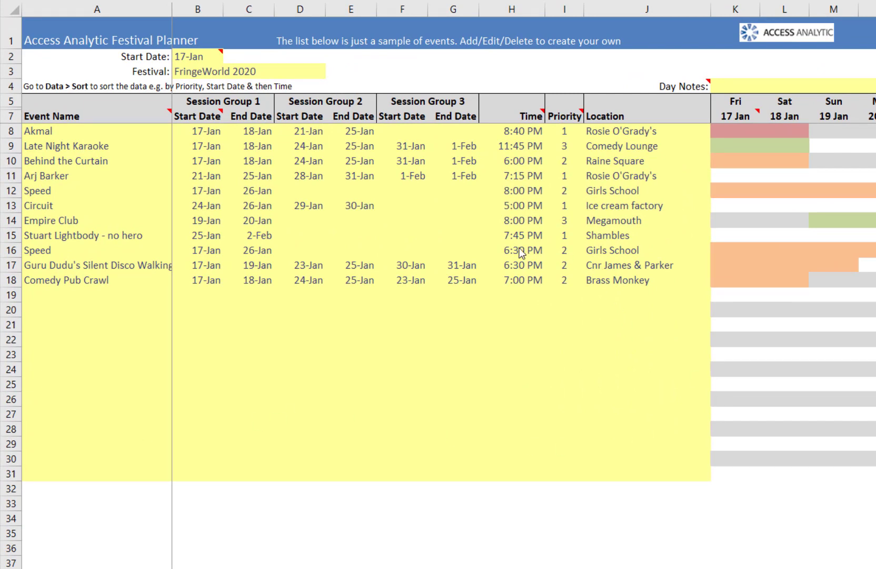
Step: Add the event "Karaoke in the Park" in the first empty row with Session Group 1 running 20-Jan to 22-Jan
click(50, 294)
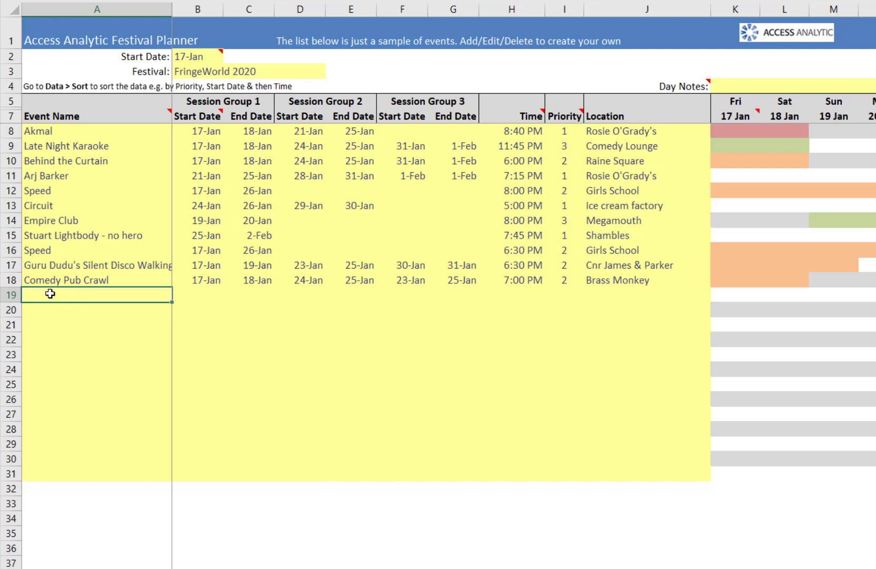
text(Karaoke in the Park)
key(Tab)
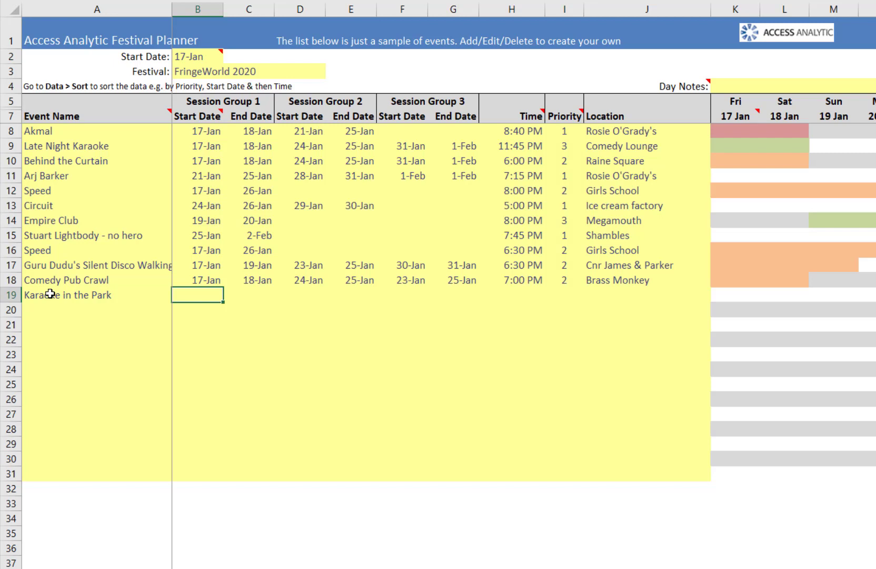
text(20/1)
key(Tab)
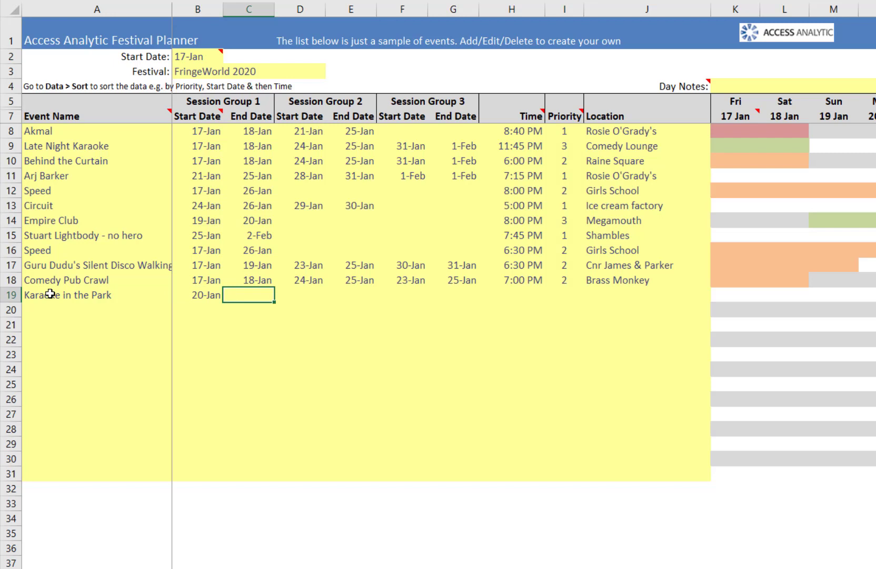
text(22/1)
key(Tab)
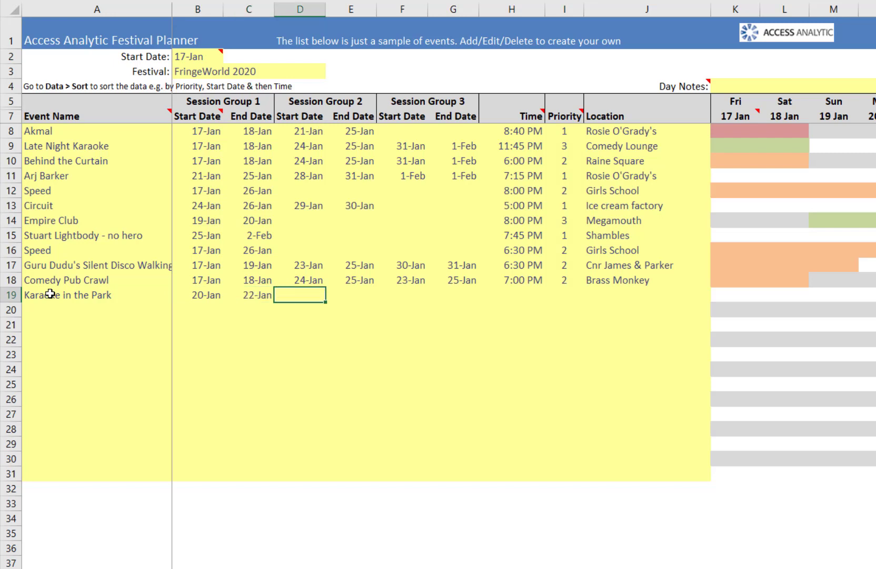
Step: Enter Karaoke in the Park's Session Group 2 dates as 25-Jan to 31-Jan and Session Group 3 as 2-Feb to 2-Feb
text(25/1)
key(Tab)
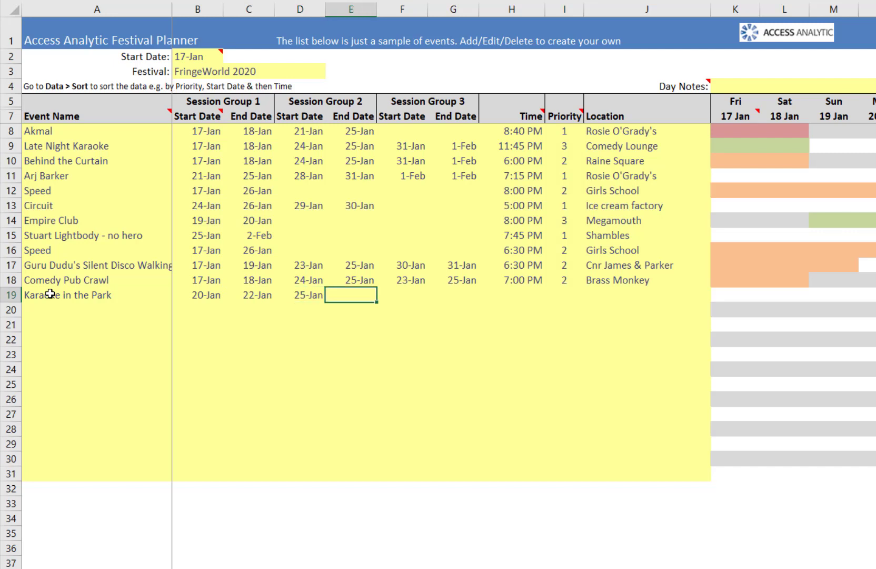
text(31/1)
key(Tab)
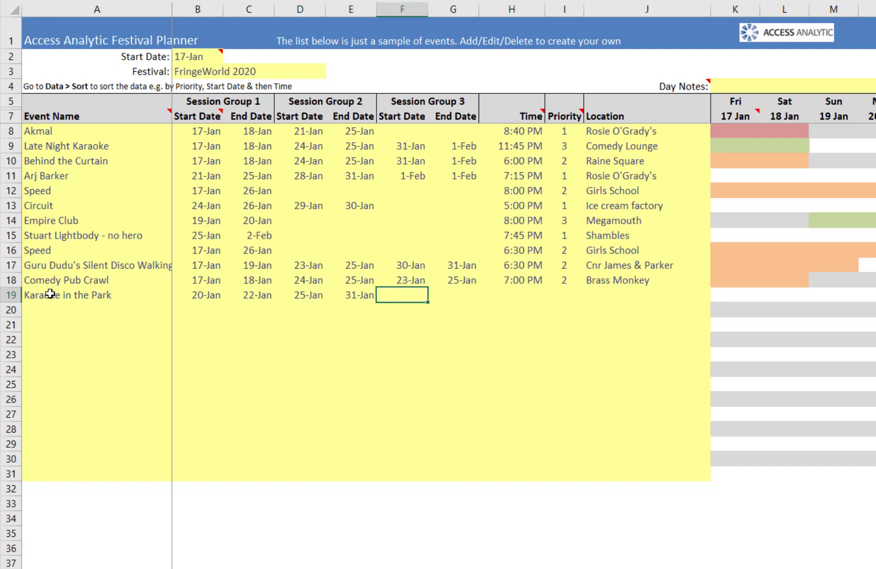
text(2/2)
key(Tab)
text(2/2)
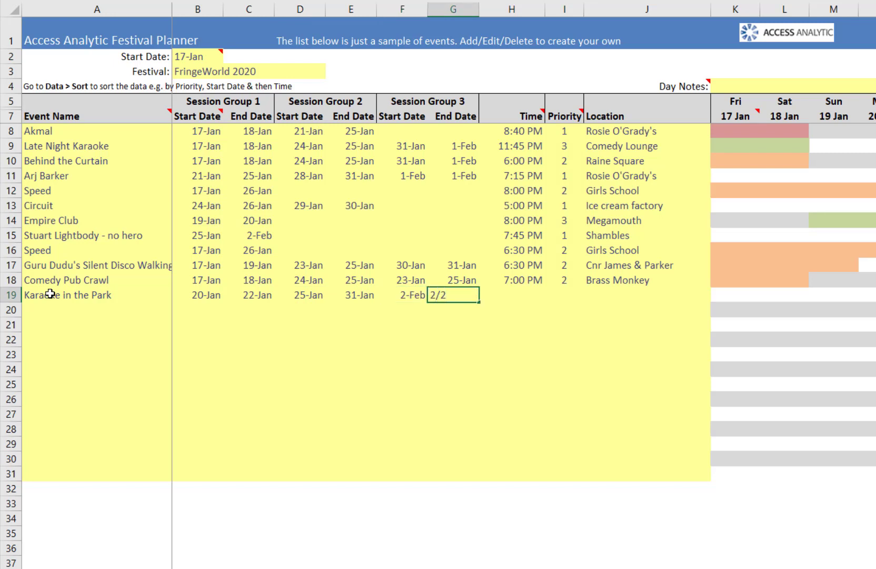
key(Tab)
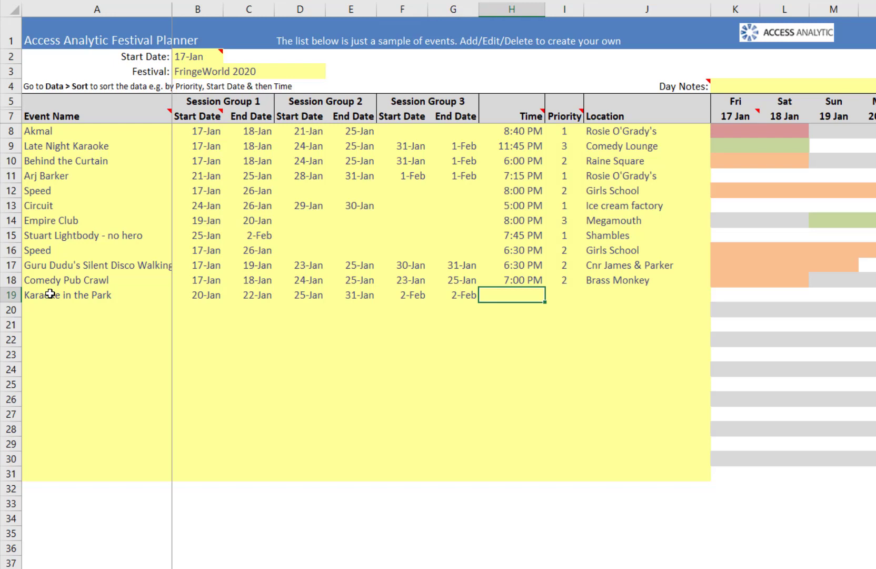
Step: Complete the Karaoke in the Park entry with time 7:00 PM, priority 1 and location "Local Park"
text(7:00 pm)
key(ctrl+Return)
key(Tab)
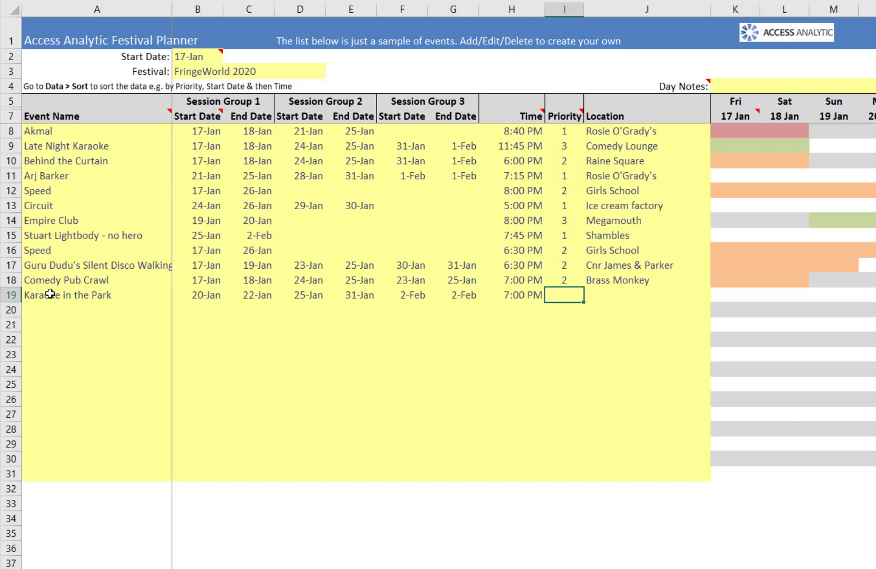
text(1)
key(Tab)
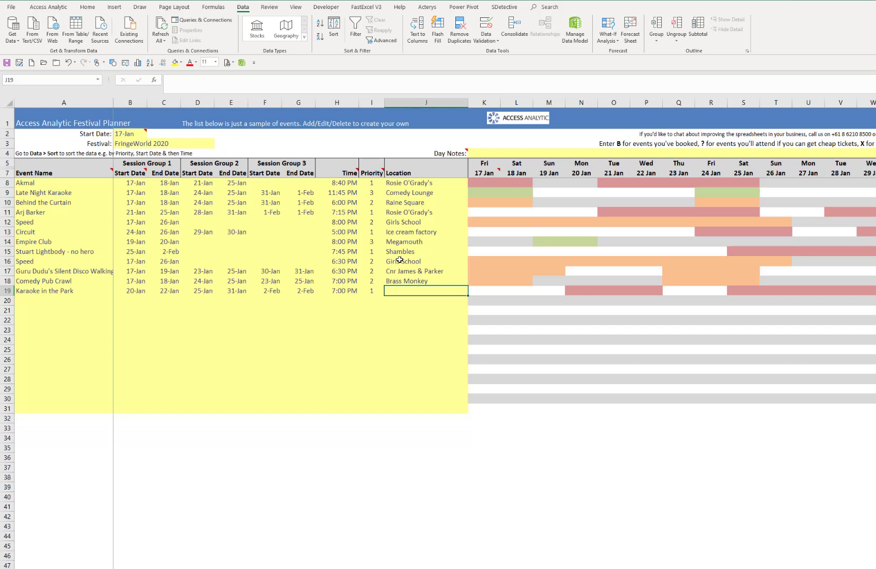
text(Local Park)
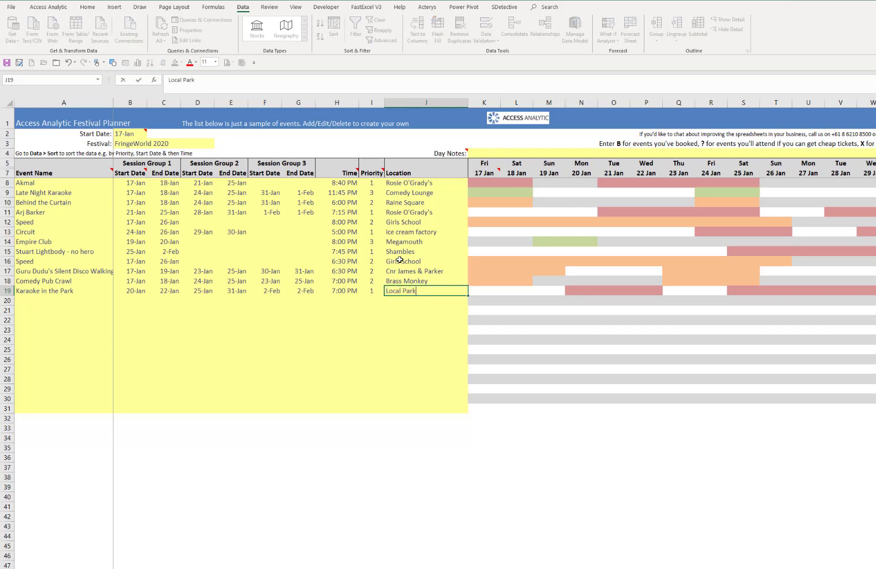
key(ctrl+Return)
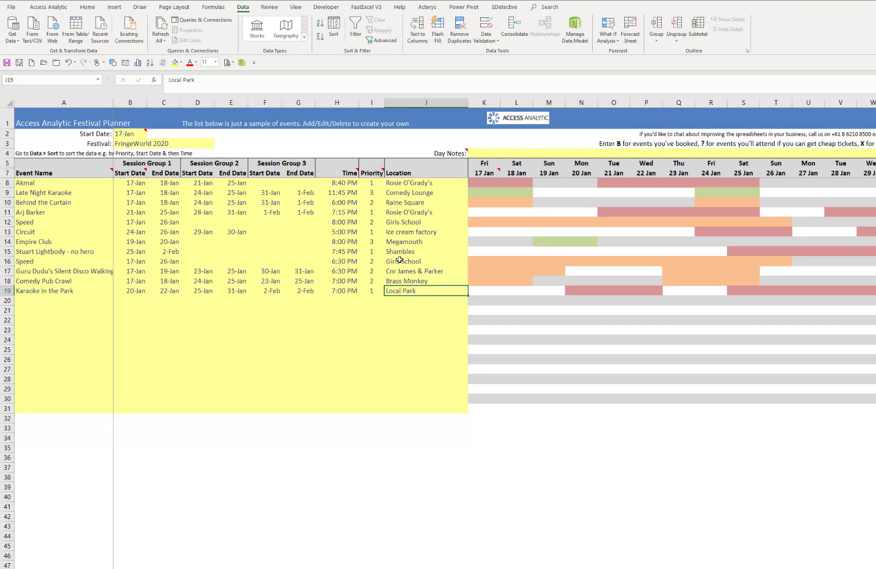
key(Right)
key(Right)
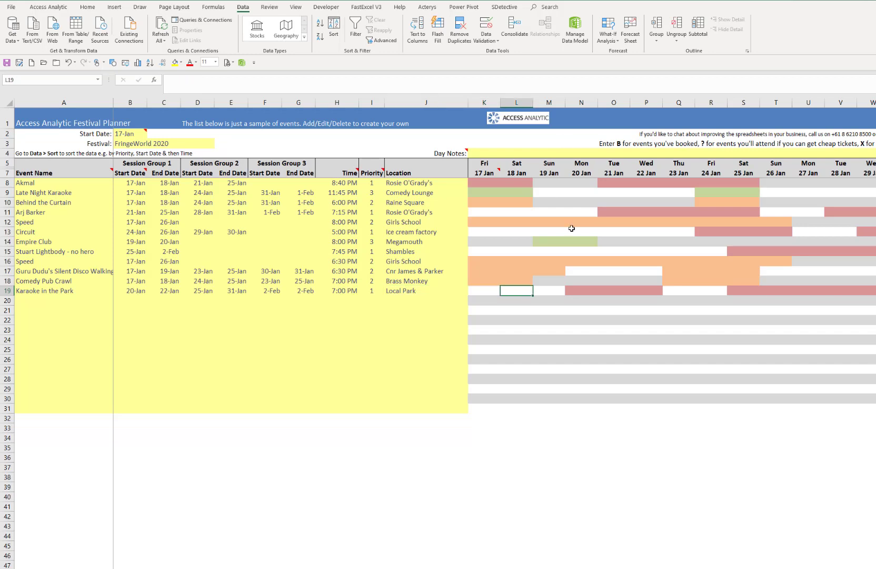
drag(614, 242, 687, 268)
click(662, 231)
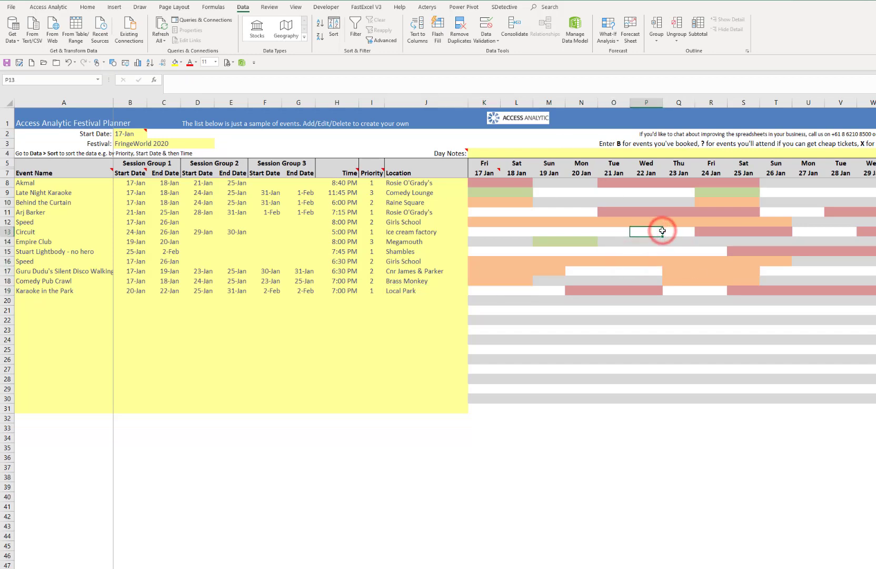
click(644, 182)
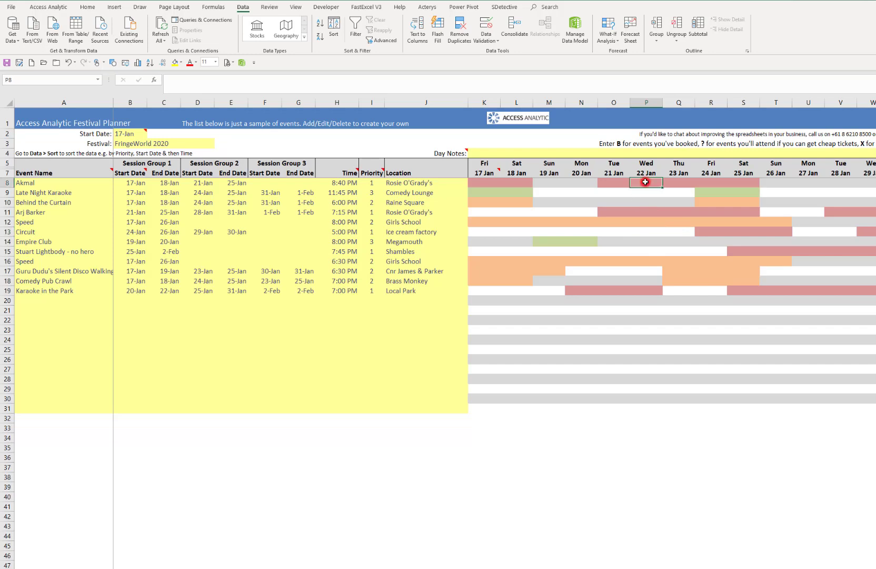
click(653, 212)
click(651, 223)
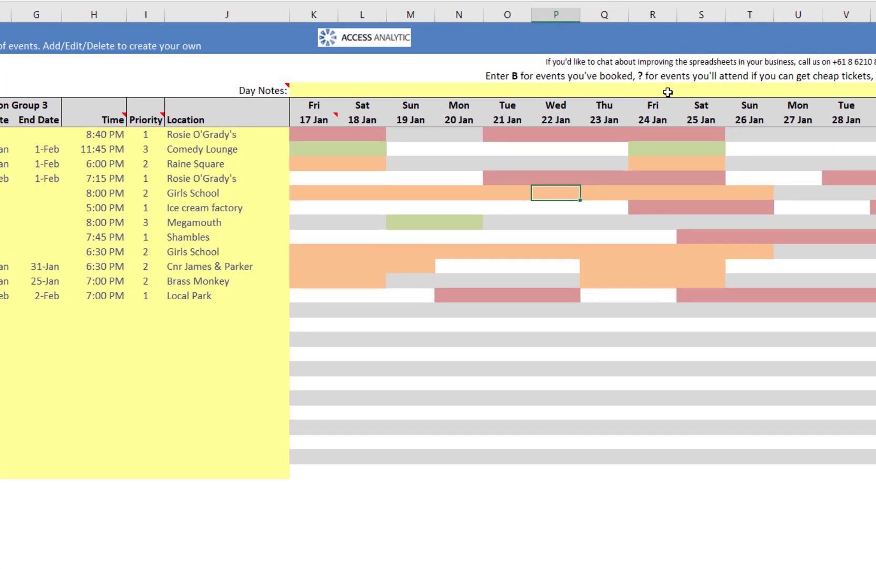
Step: Mark Friday 24 Jan and Monday 27 Jan as unavailable by entering NO in their day notes
click(722, 154)
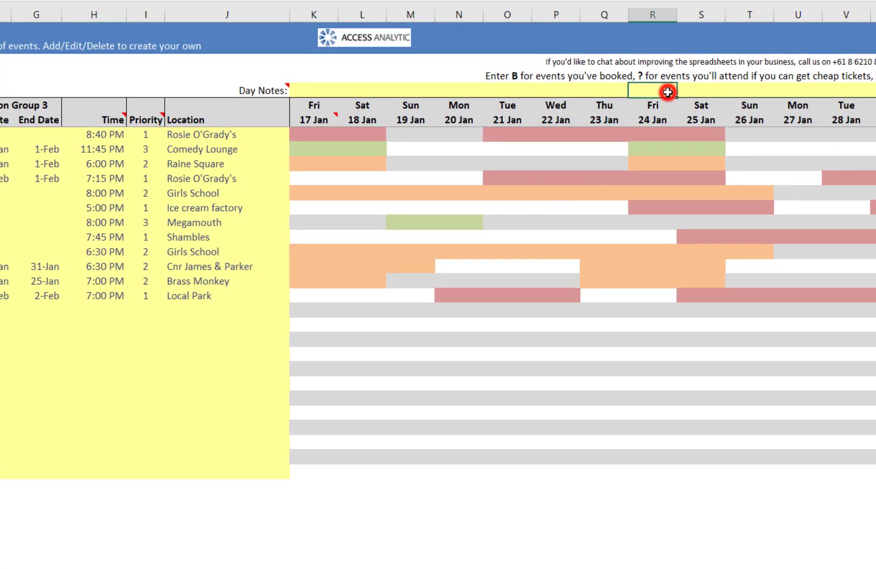
text(NO)
key(ctrl+Return)
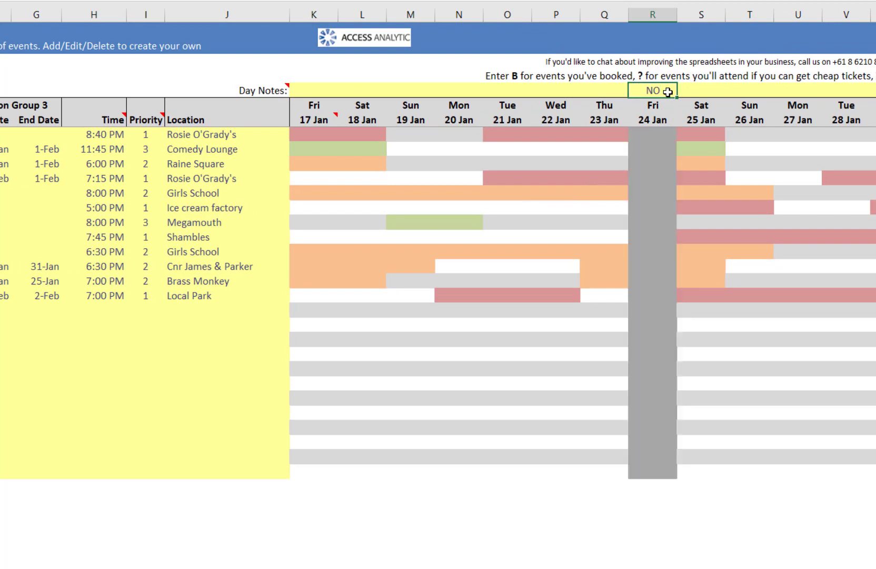
key(Right)
key(Right)
key(Right)
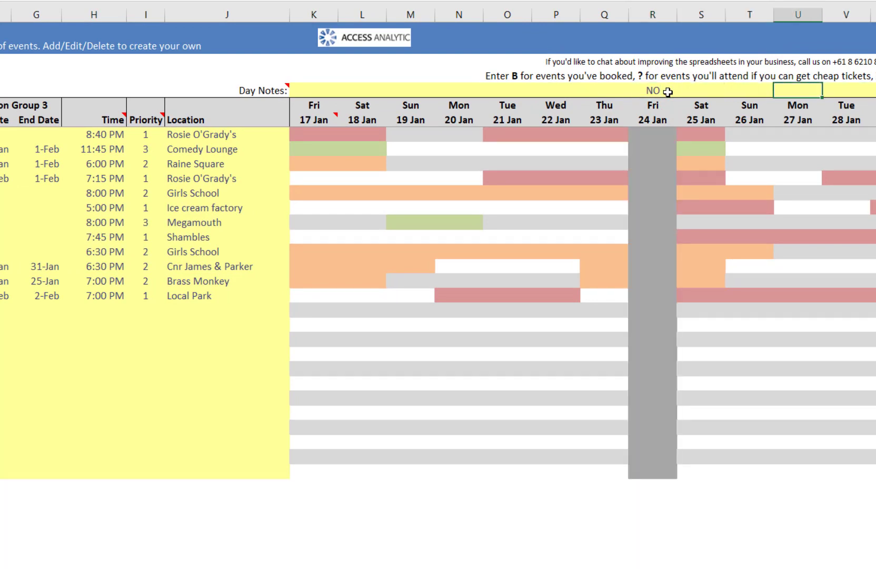
text(NO)
key(ctrl+Return)
Step: Enter NO in the day notes for Monday 20 Jan
key(Left)
key(Left)
key(Left)
key(Left)
key(Left)
key(Left)
key(Left)
key(Left)
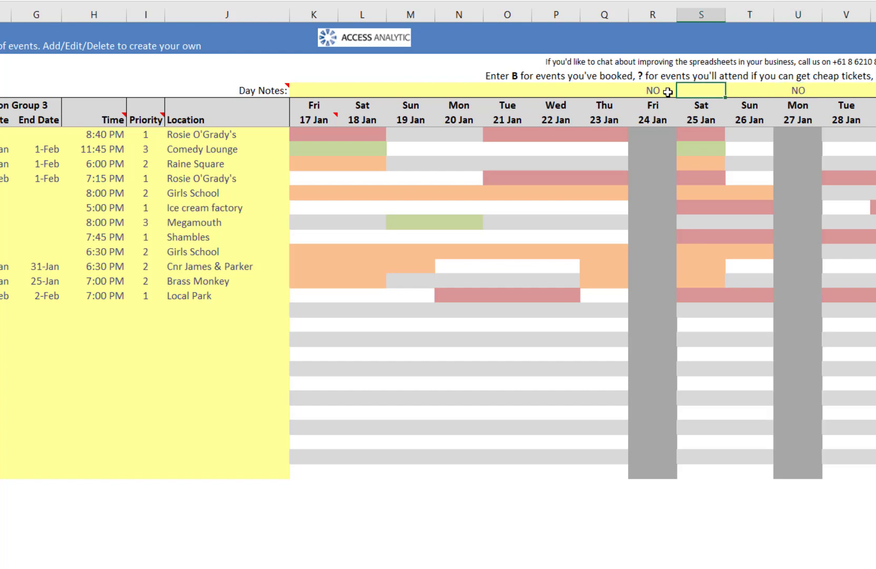
key(Right)
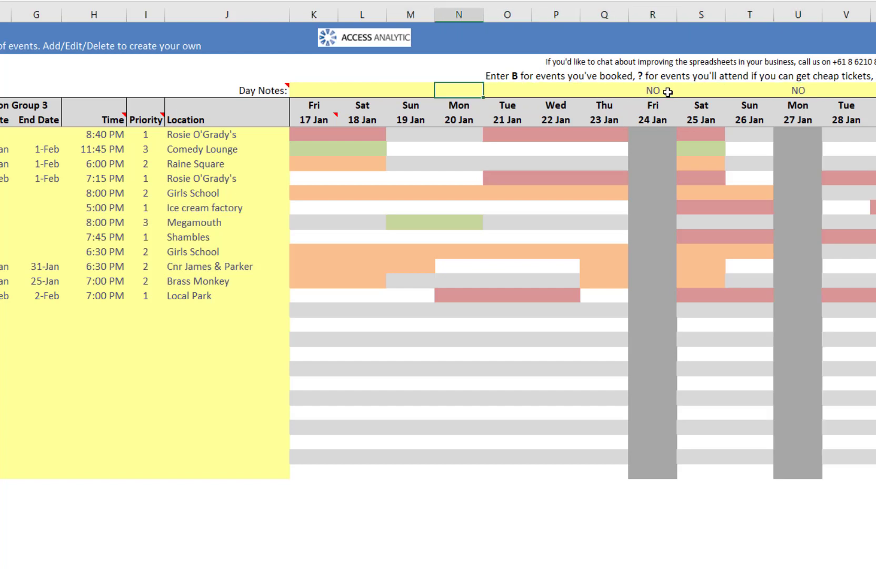
text(NO)
key(ctrl+Return)
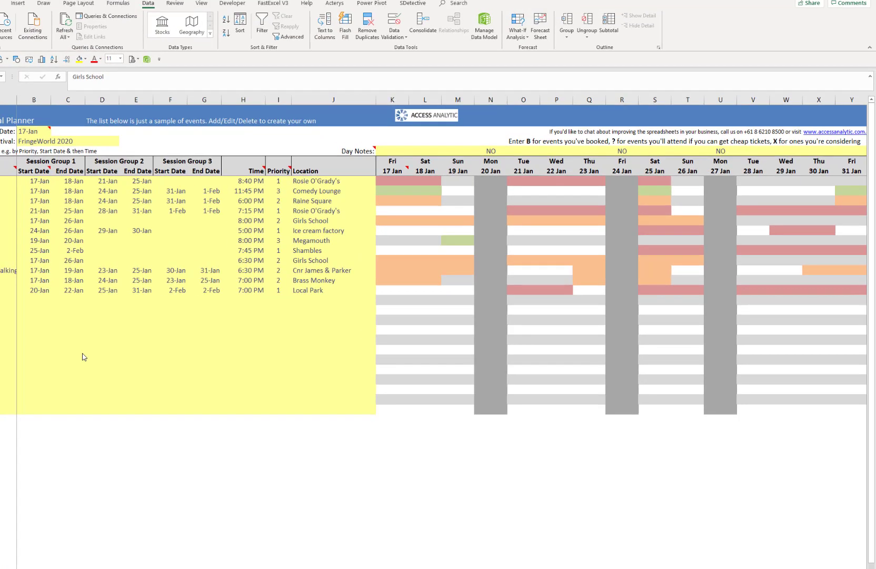
Step: Sort the event list by Priority smallest to largest, then Start Date oldest to newest, then Time smallest to largest
click(268, 218)
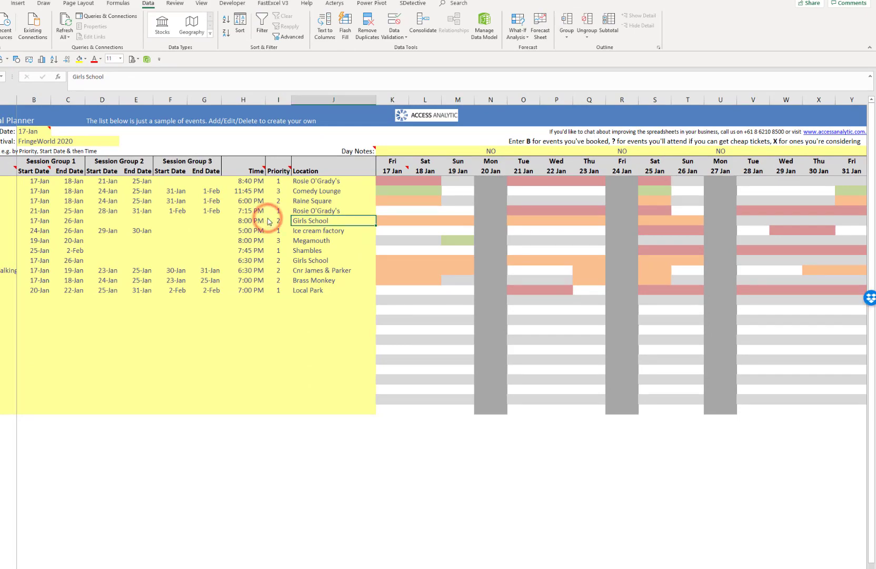
click(240, 24)
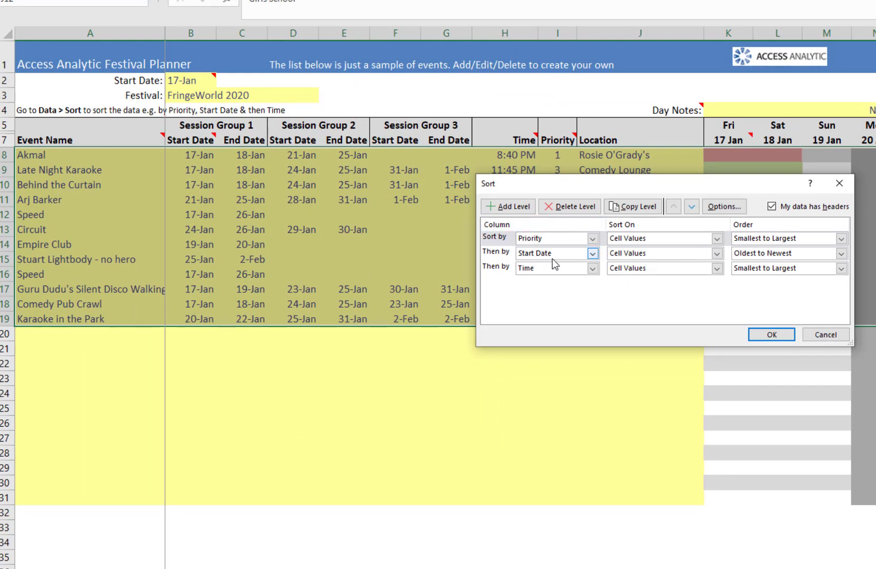
click(772, 335)
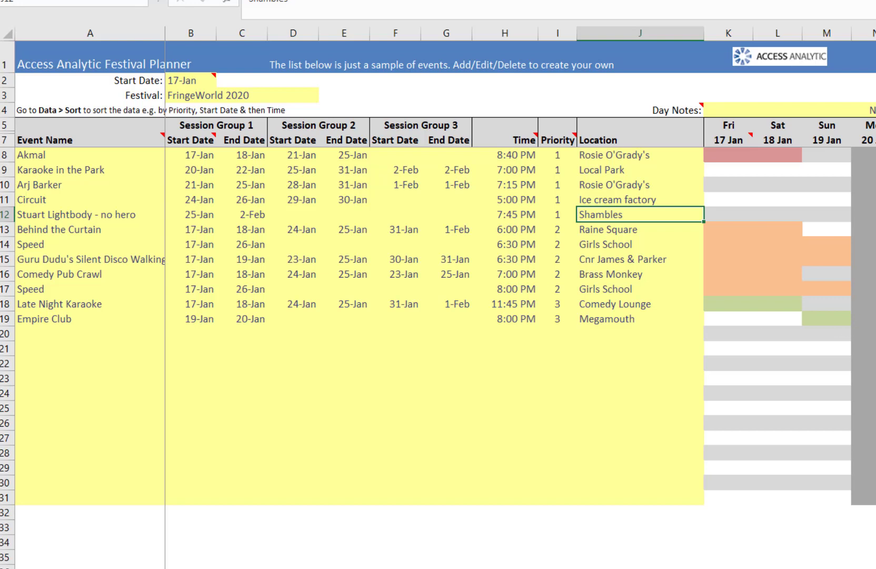
Step: Mark Akmal and Behind the Curtain with X on 17 Jan as events under consideration
click(742, 155)
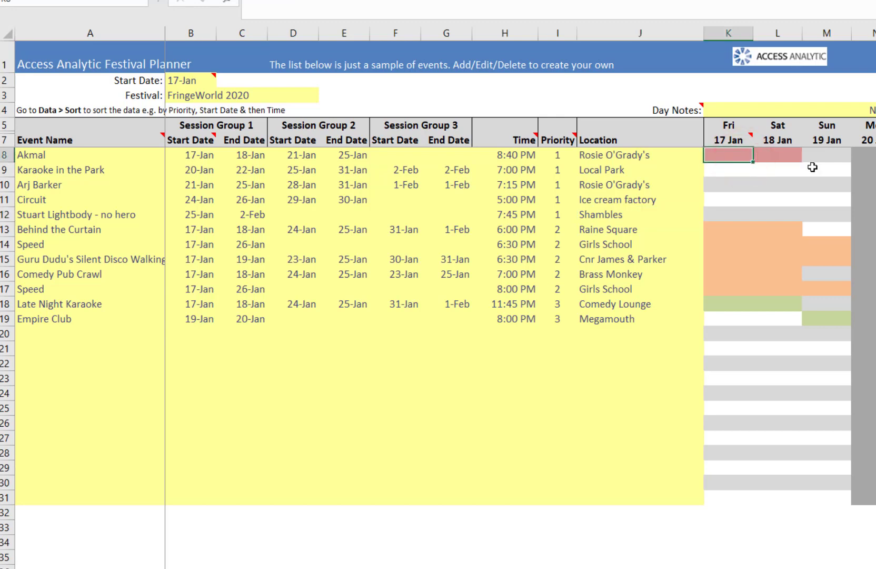
text(X)
click(727, 233)
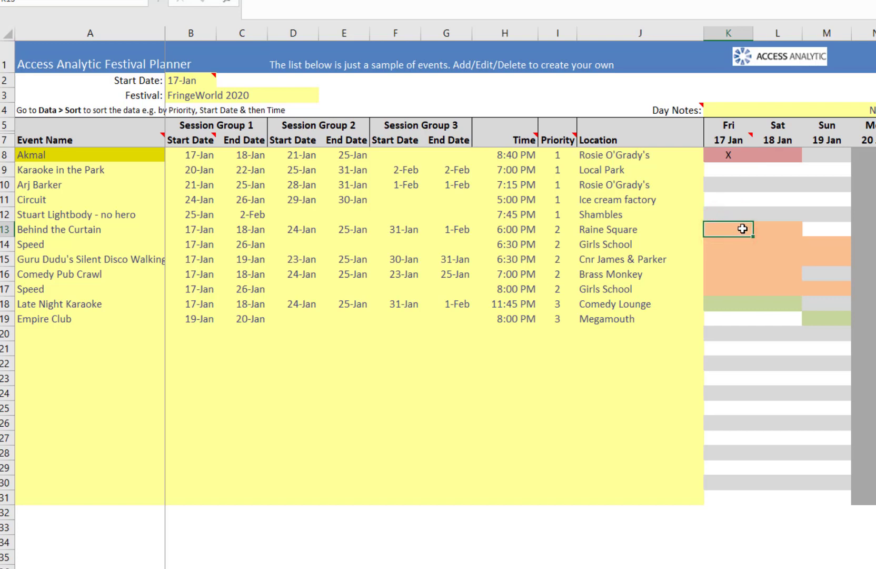
text(X)
key(ctrl+Return)
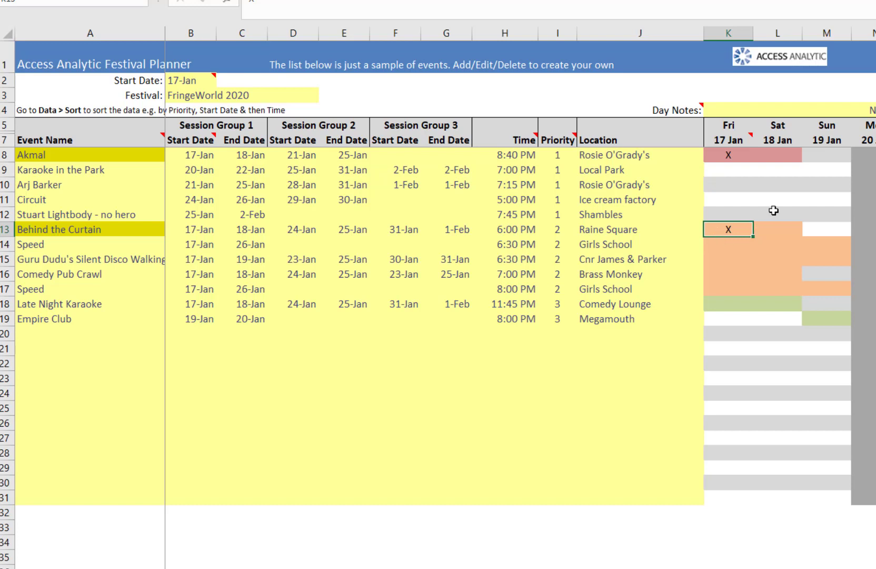
Step: Mark Akmal and Behind the Curtain as booked on 17 Jan by entering B for each
click(734, 154)
text(B)
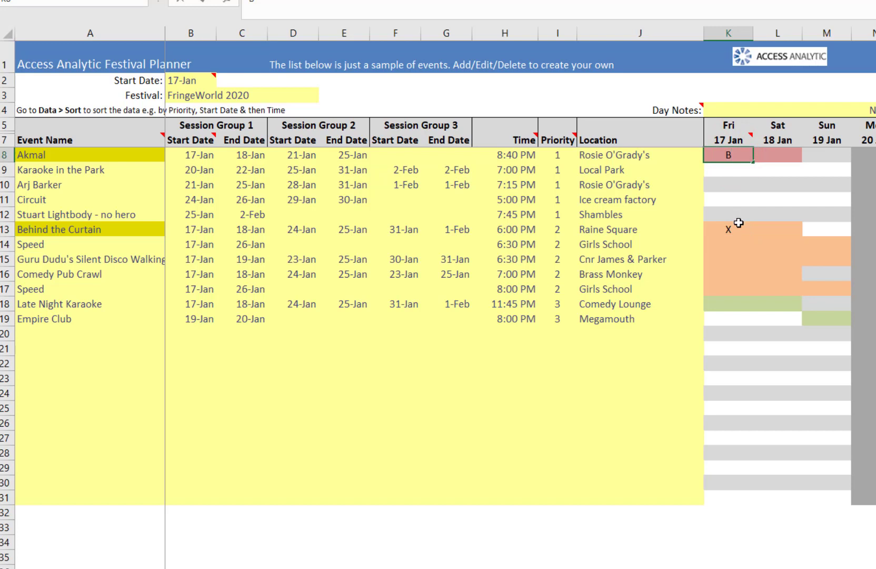
click(739, 232)
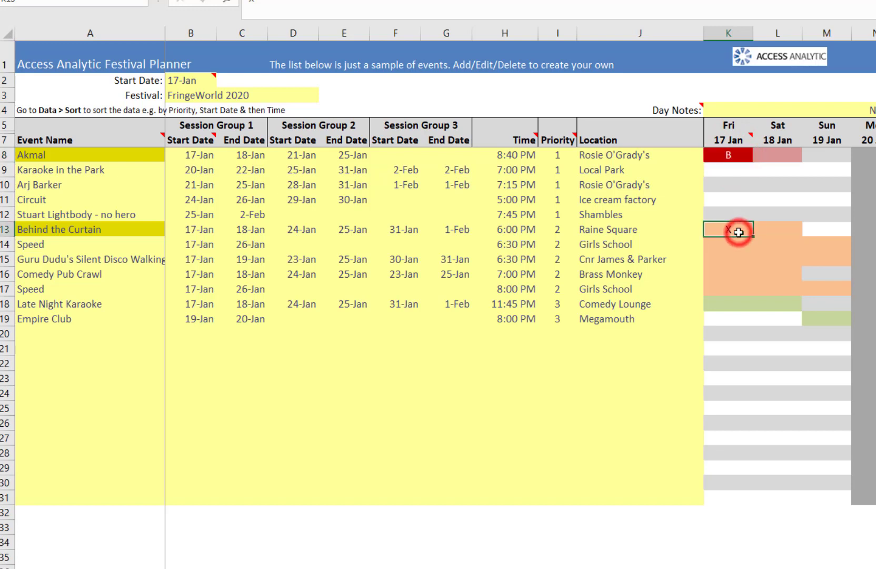
text(B)
key(ctrl+Return)
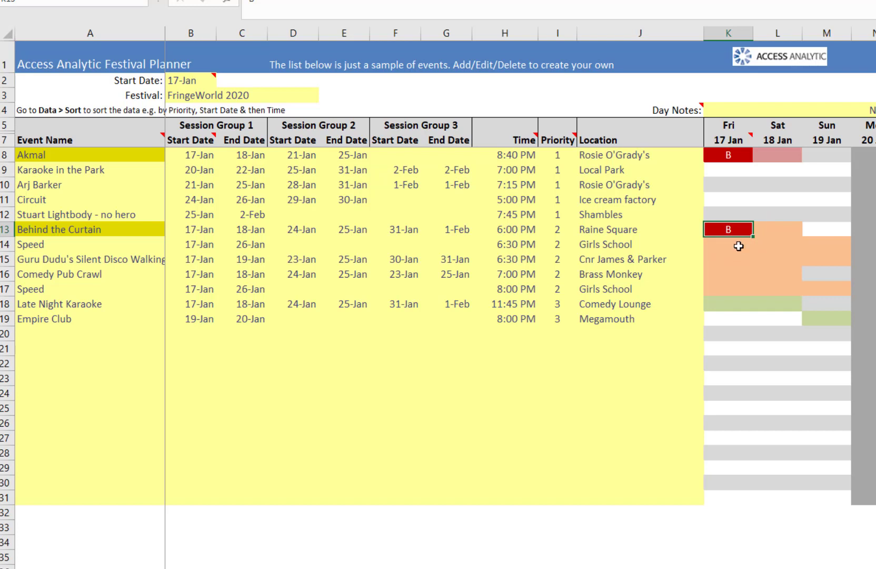
Step: Enter ? for Late Night Karaoke on 17 Jan to flag it as dependent on cheap tickets
click(778, 246)
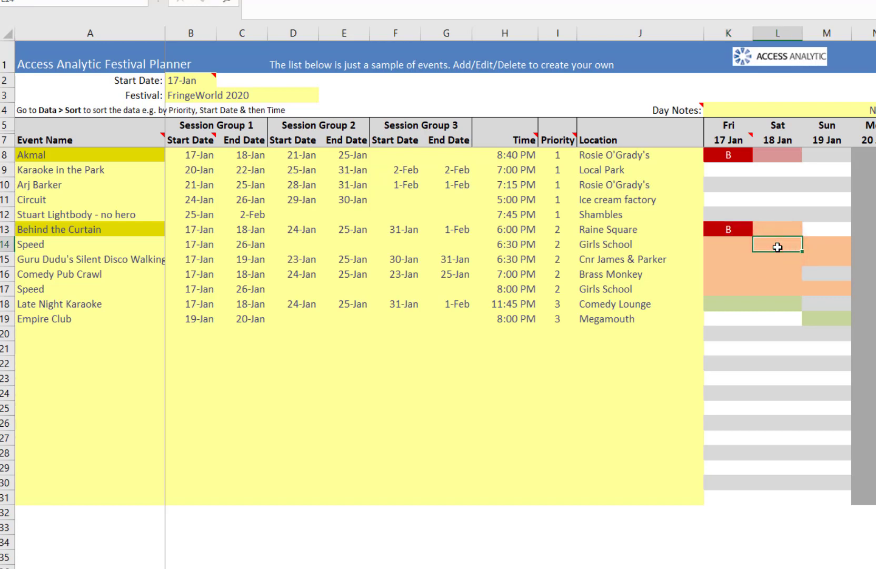
key(Down)
key(Down)
key(Down)
key(Down)
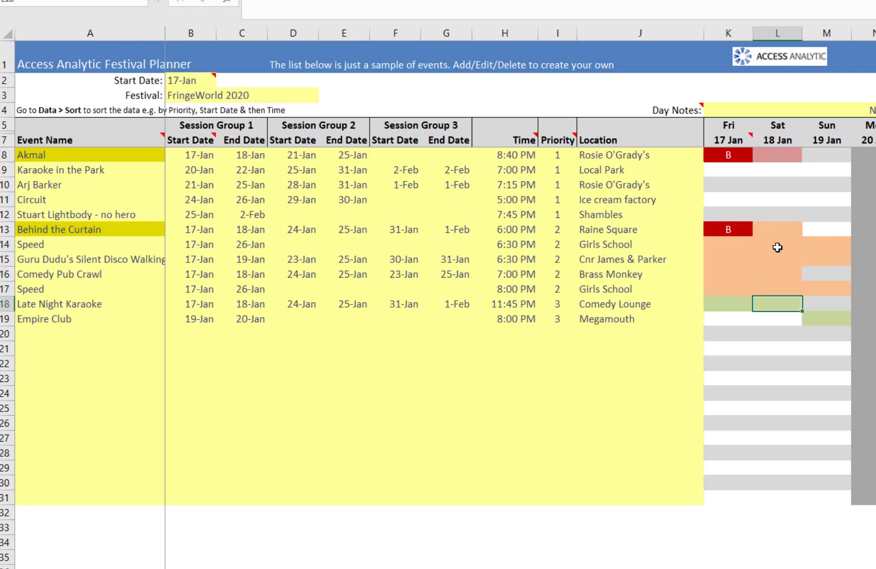
key(Left)
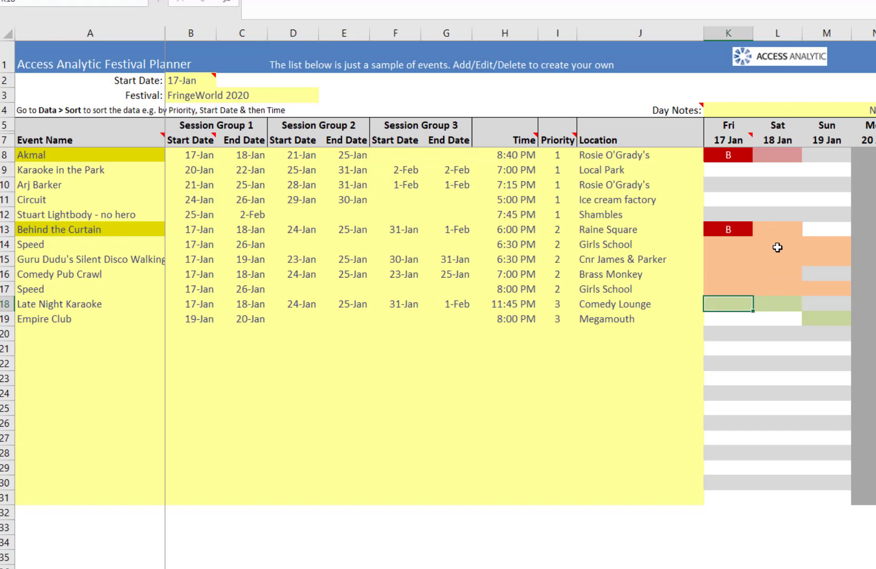
text(?)
key(ctrl+Return)
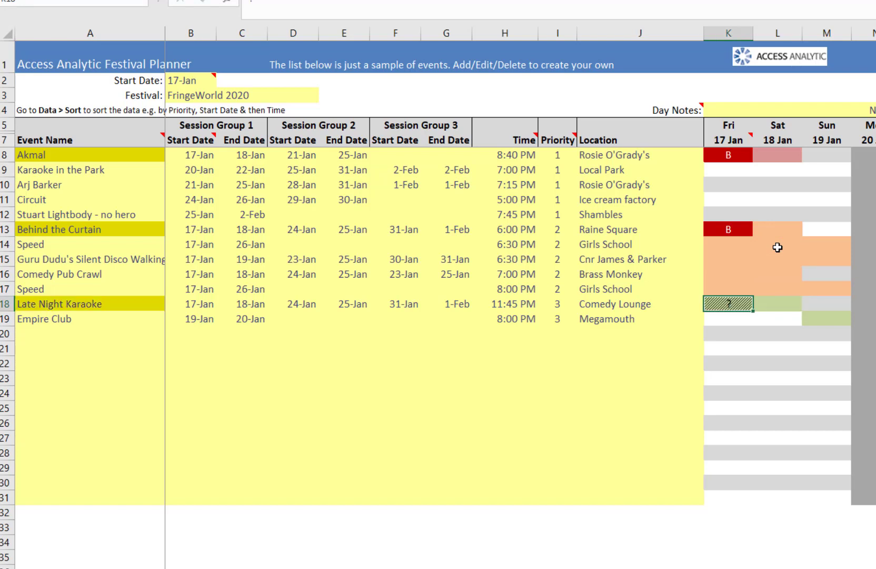